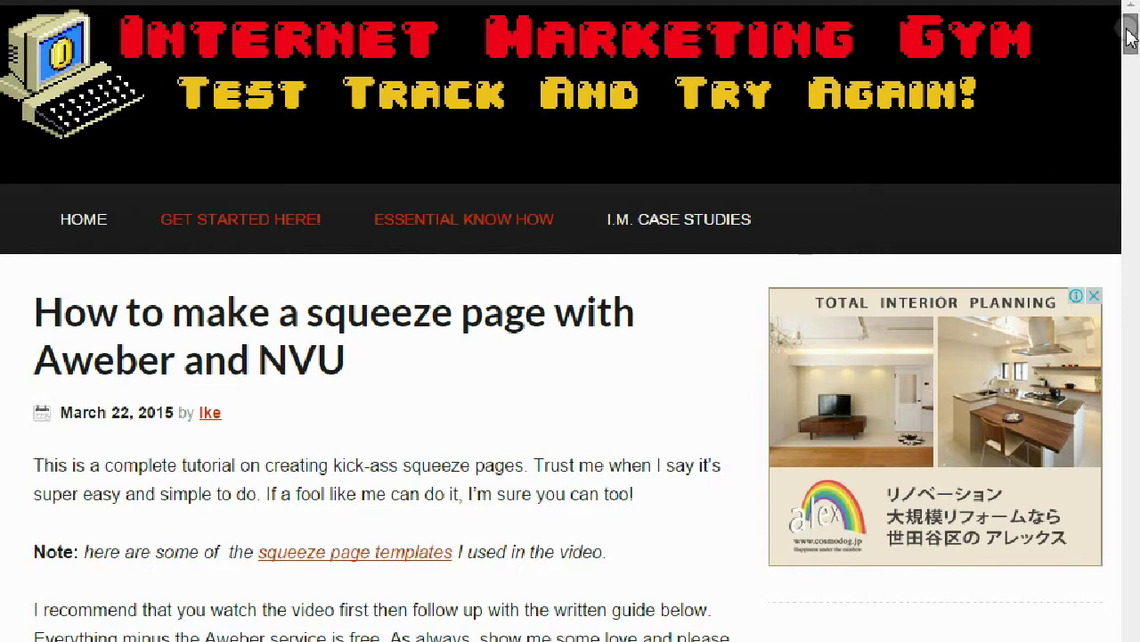
Scroll the squeeze page article past its in-post AdSense ads, then switch to Print My Baby Shower
mouse_move(1130, 37)
left_mouse_down()
mouse_move(1130, 98)
mouse_move(1136, 31)
left_mouse_up()
left_click(650, 322)
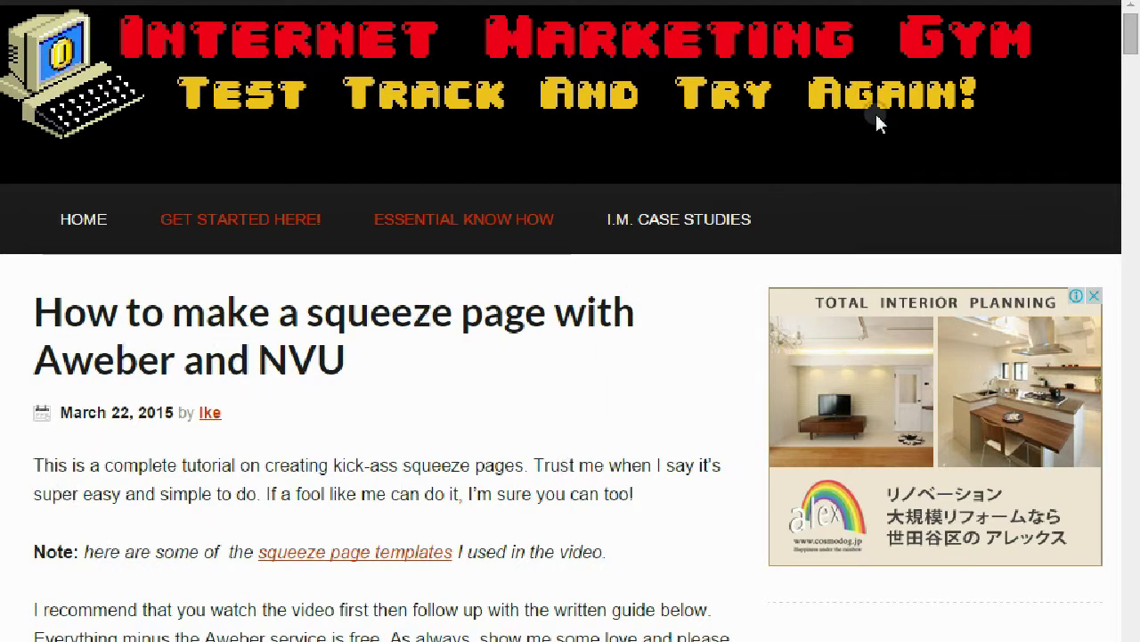
left_click_drag(1124, 44, 1125, 138)
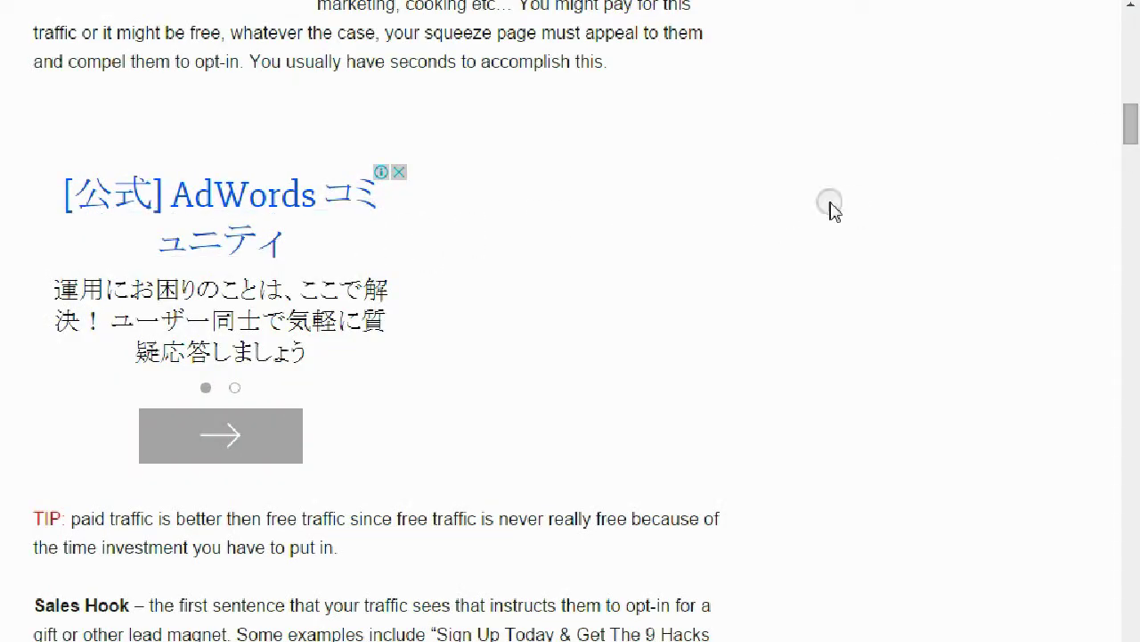
left_click_drag(1135, 132, 1114, 534)
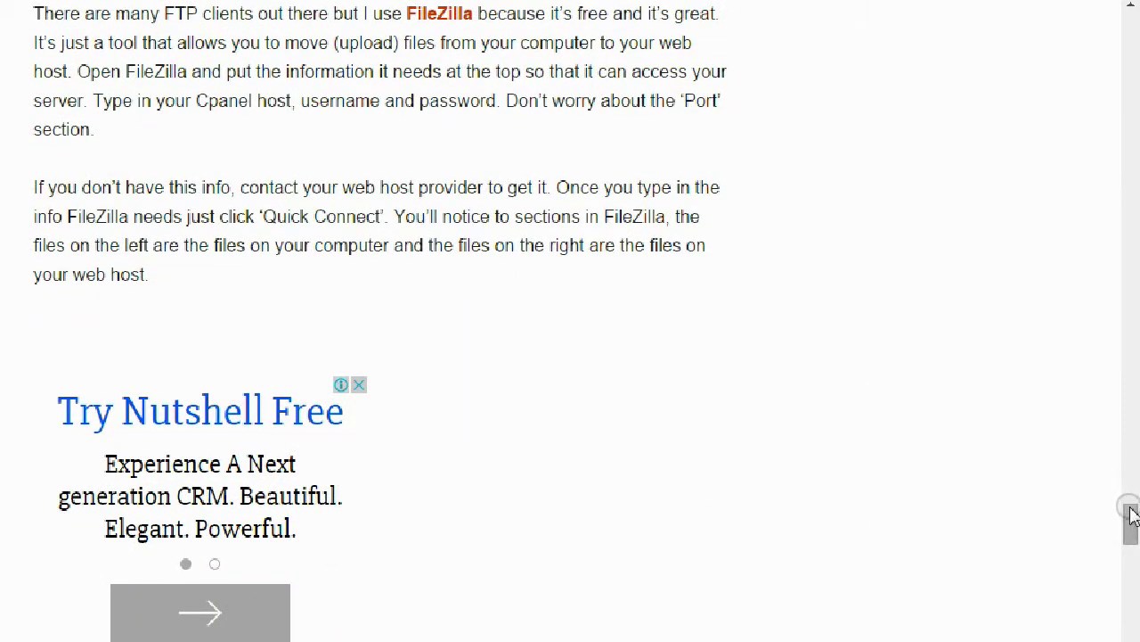
left_click_drag(1132, 519, 1109, 19)
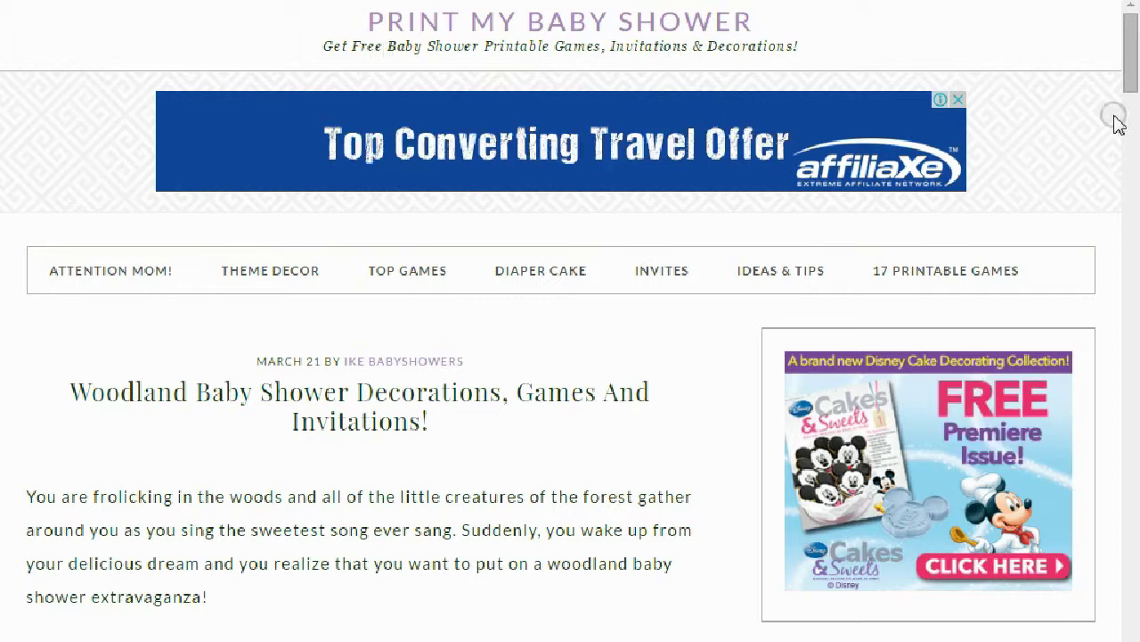
scroll(1121, 89, "down", 4)
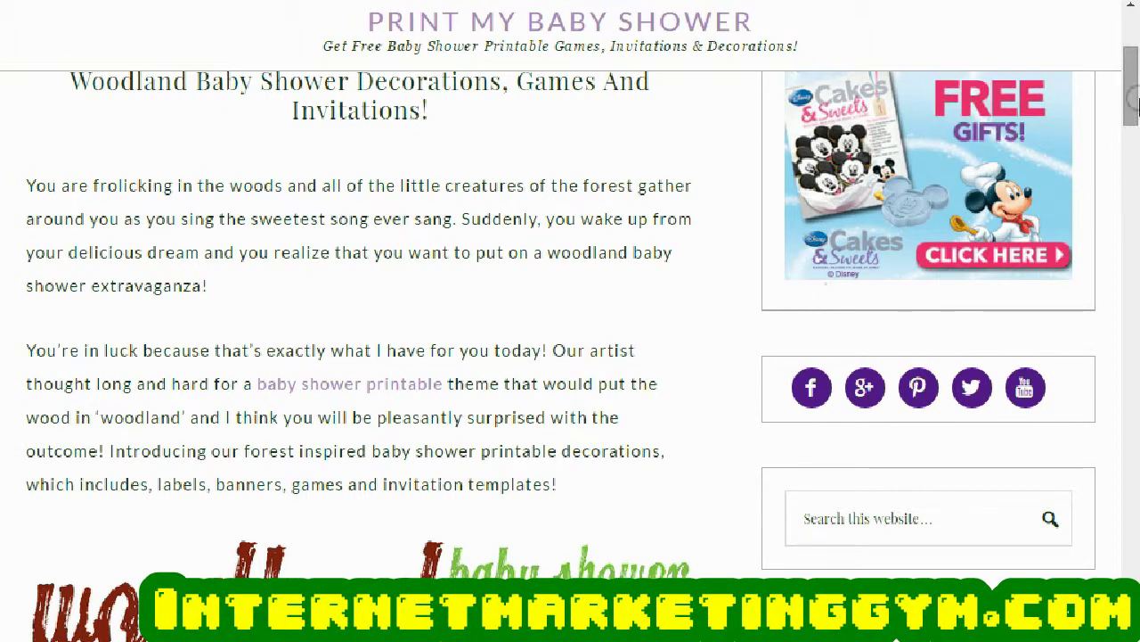
scroll(1132, 104, "up", 1)
scroll(1131, 104, "up", 1)
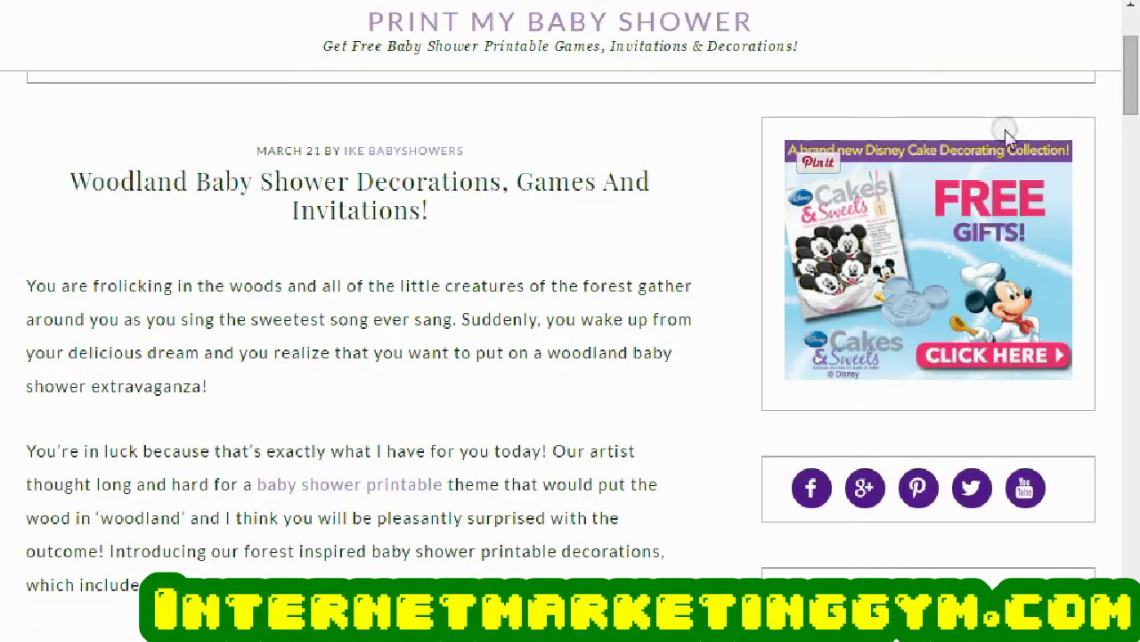
left_click_drag(1130, 89, 1110, 65)
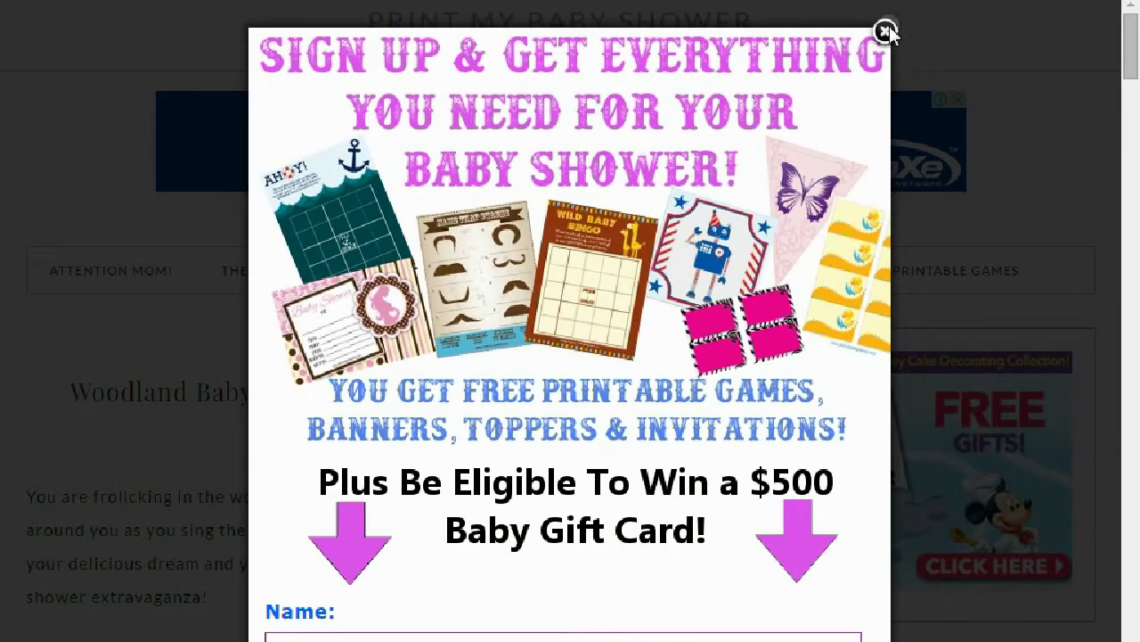
left_click(885, 32)
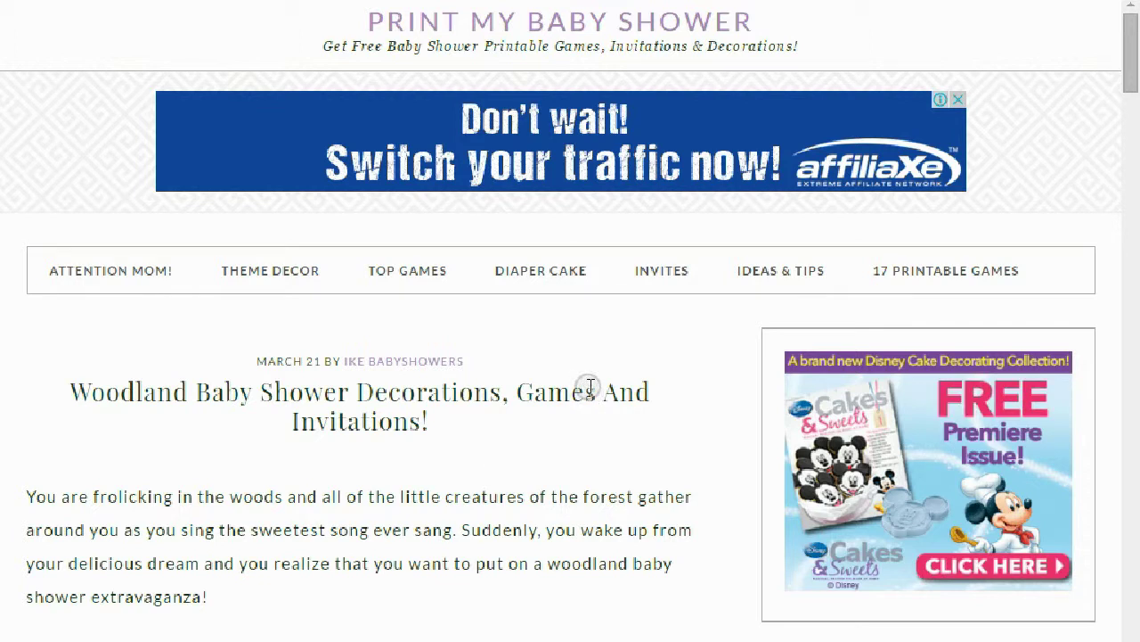
Scroll the woodland post down to its in-content ads and back to the top
mouse_move(1132, 75)
left_mouse_down()
mouse_move(1133, 85)
mouse_move(1134, 64)
left_mouse_up()
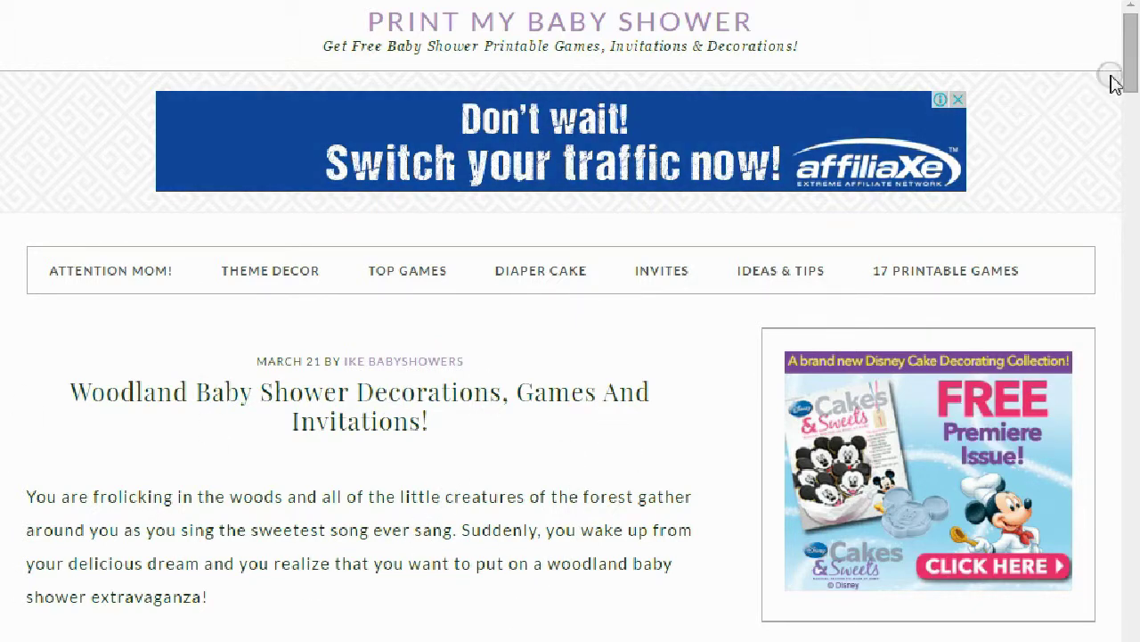
left_click_drag(1129, 82, 1002, 158)
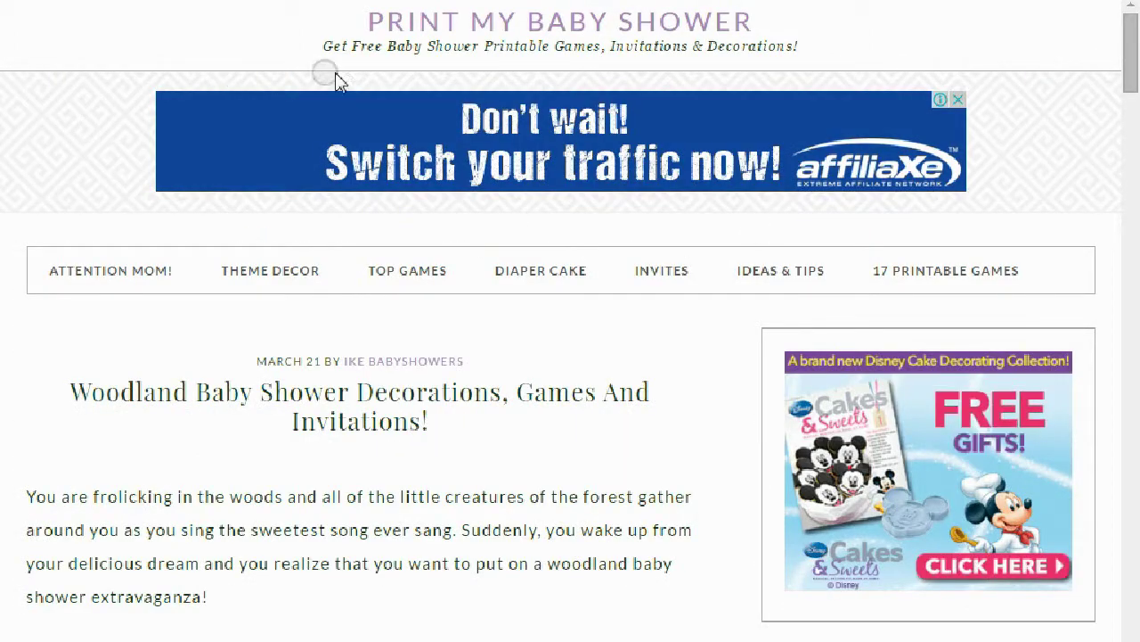
left_click_drag(1132, 91, 634, 167)
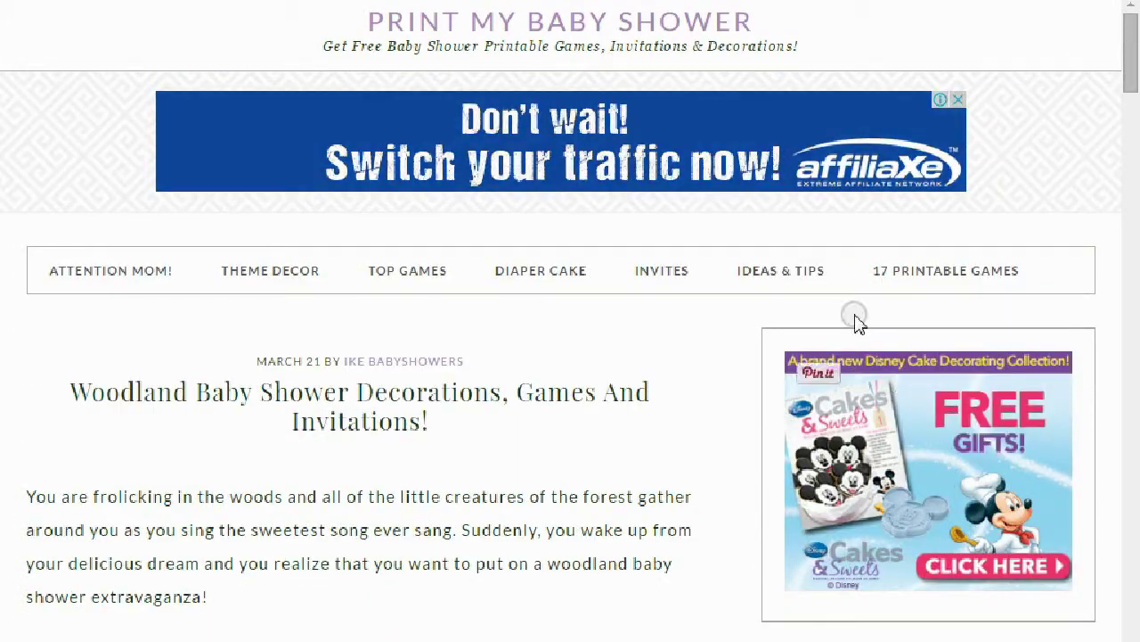
left_click_drag(1131, 71, 1133, 399)
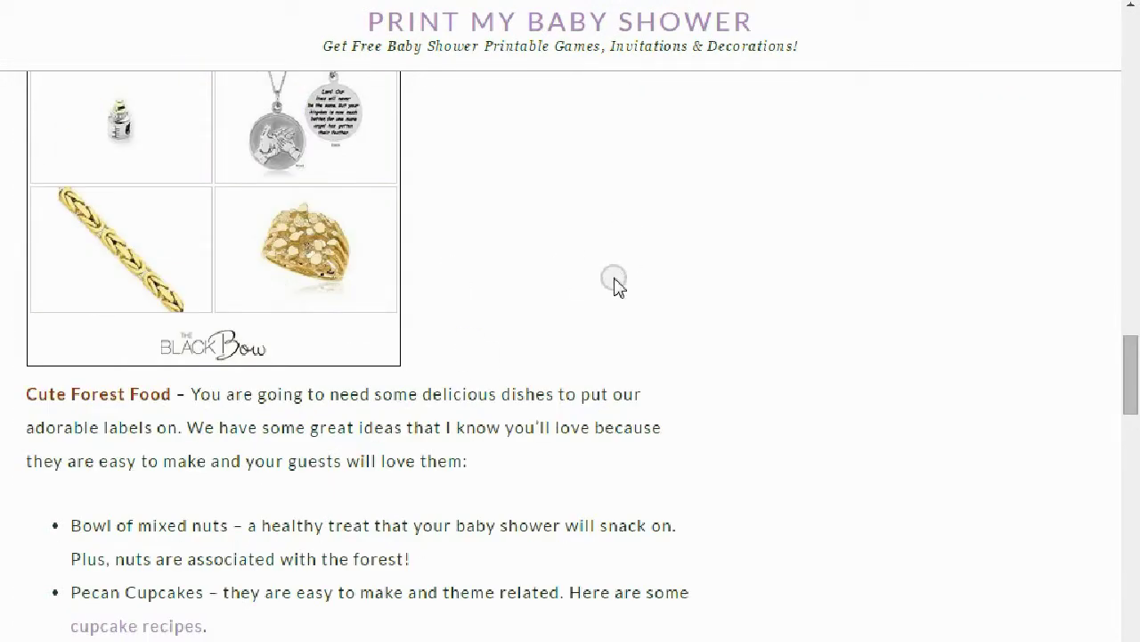
scroll(621, 247, "up", 4)
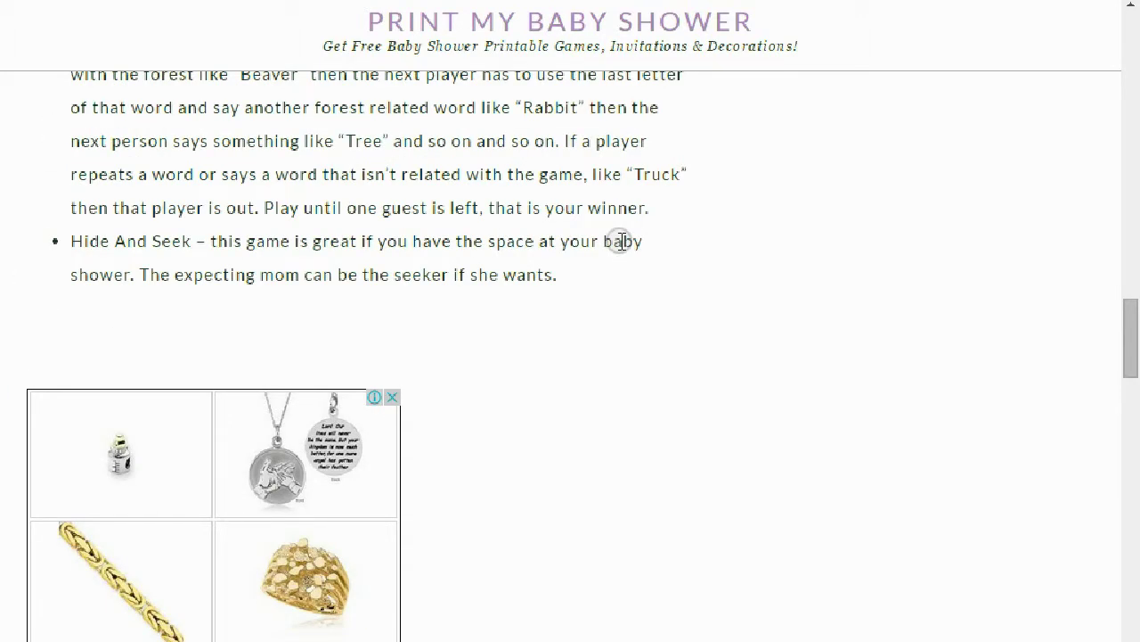
scroll(621, 242, "up", 10)
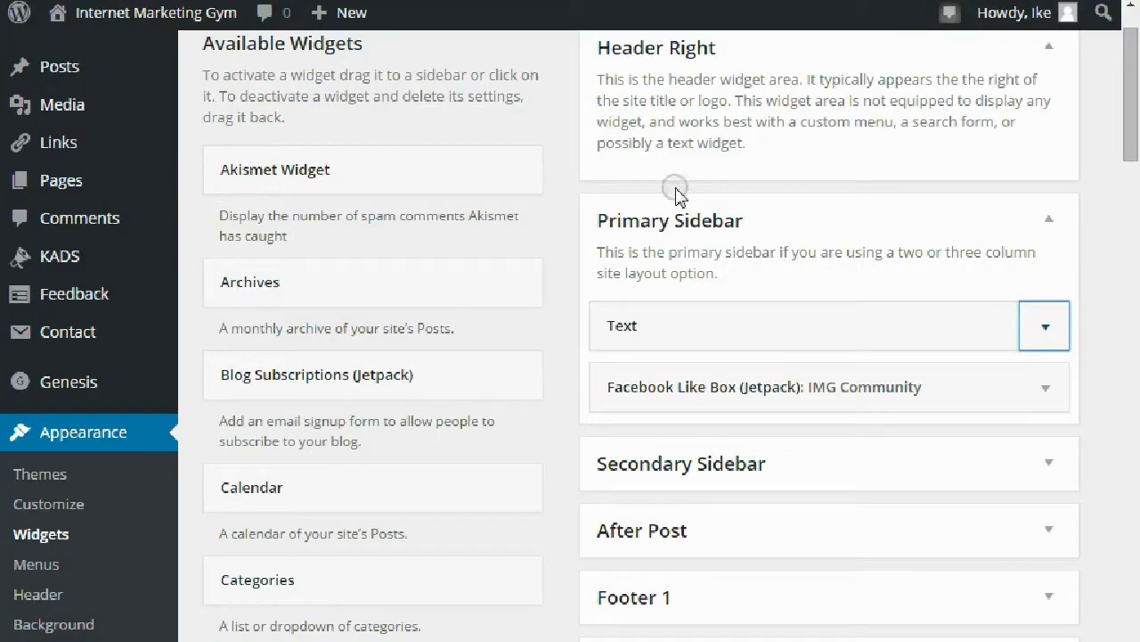
Drag a Text widget into the Primary Sidebar and expand it to reveal its AdSense code
left_click_drag(1119, 107, 1134, 83)
scroll(1134, 67, "down", 1)
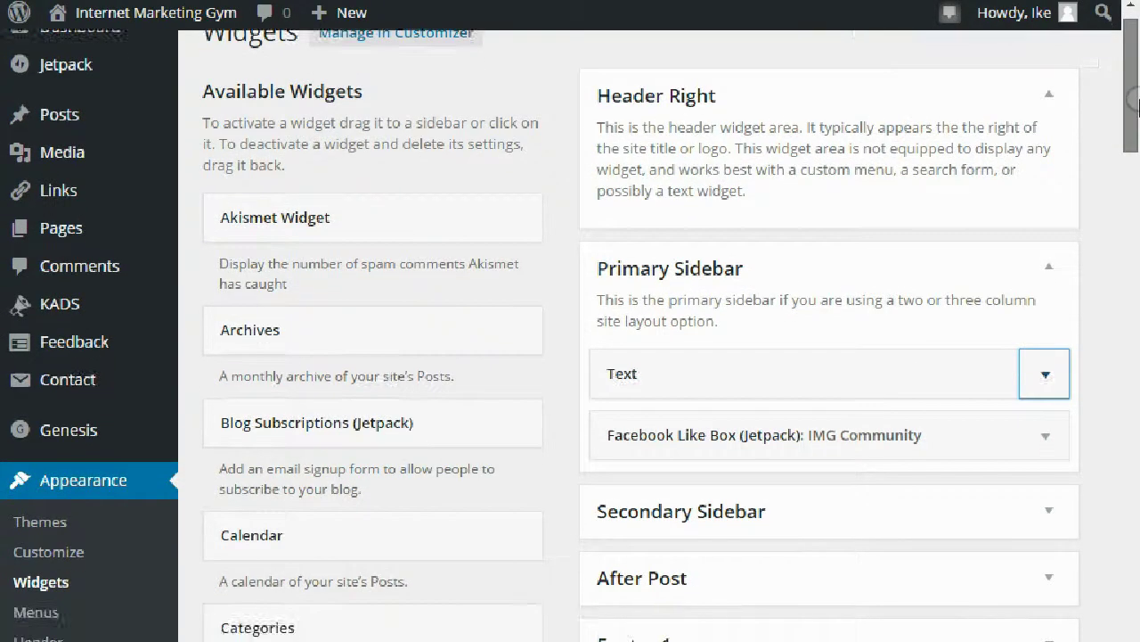
scroll(624, 223, "up", 2)
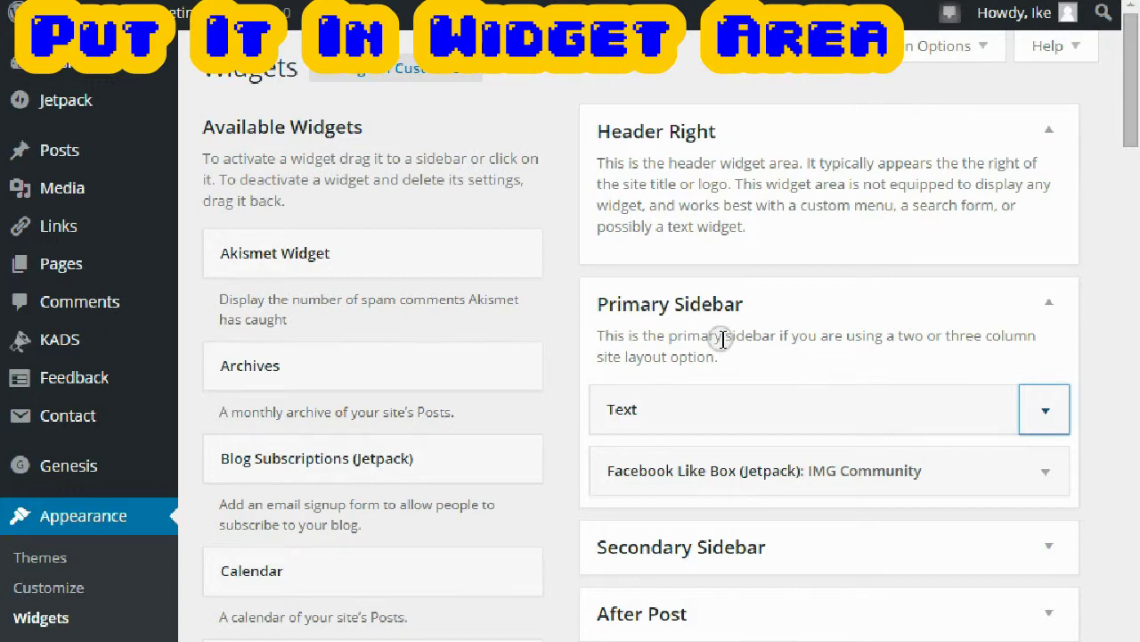
scroll(1123, 102, "down", 2)
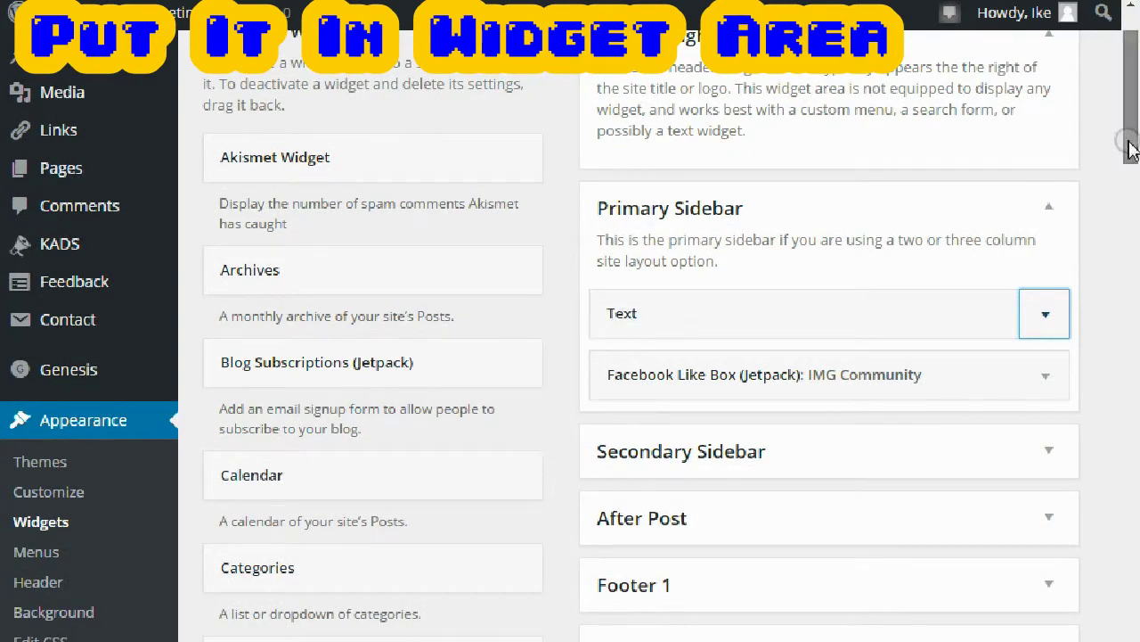
left_click_drag(1132, 161, 1123, 542)
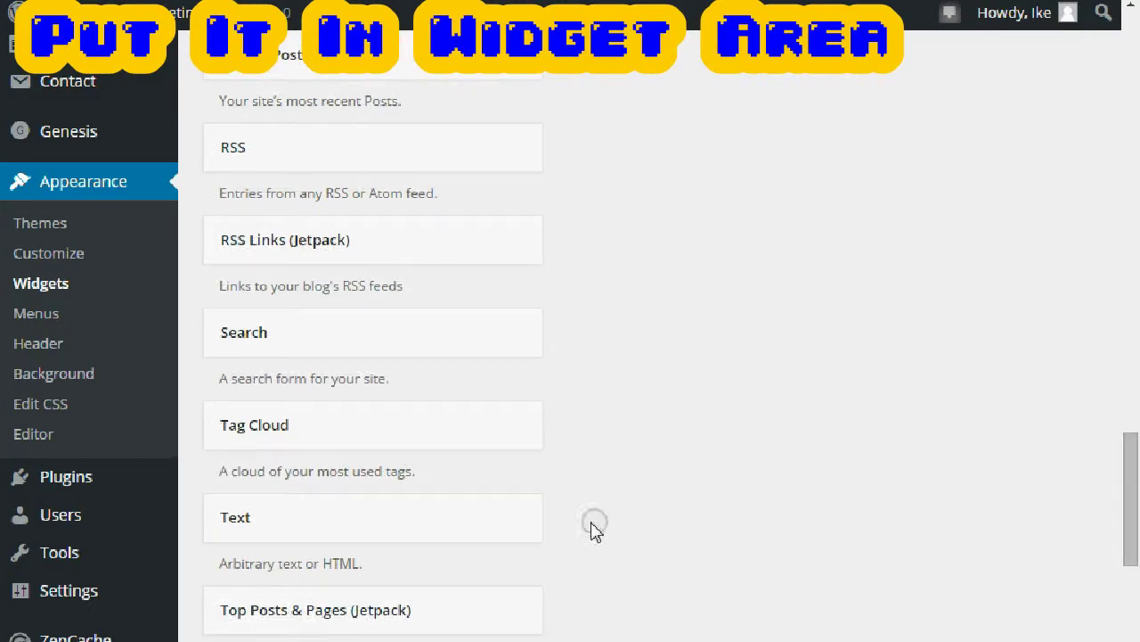
left_click_drag(506, 526, 544, 5)
left_click_drag(559, 5, 552, 519)
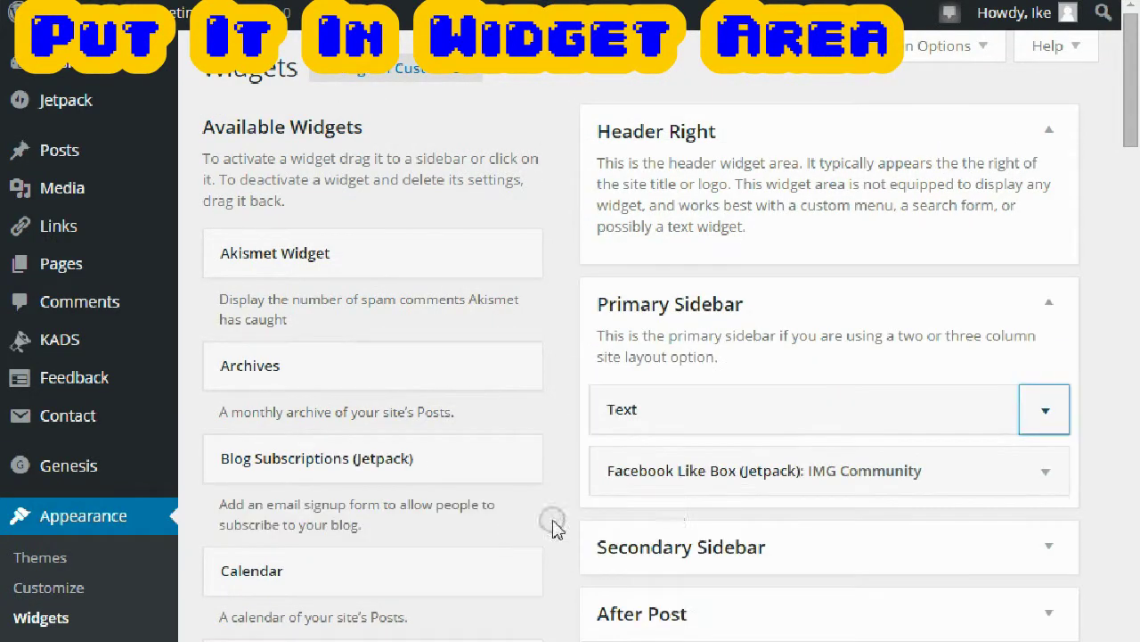
left_click(1044, 412)
Save the Primary Sidebar Text widget holding the AdSense ad code
scroll(901, 267, "down", 3)
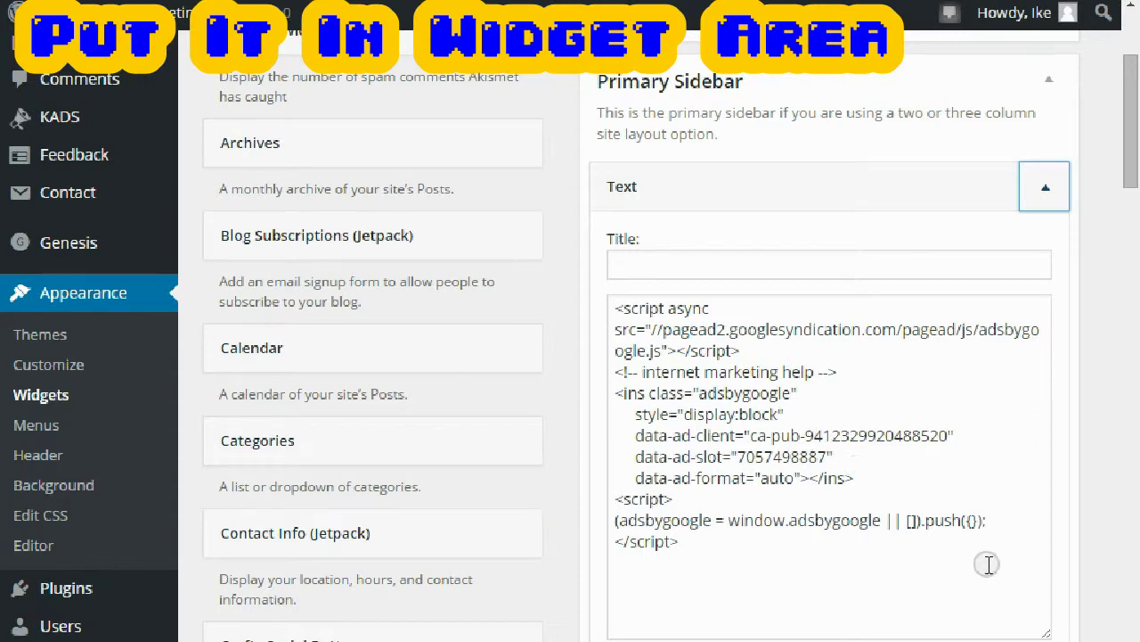
scroll(998, 579, "down", 1)
left_click(1025, 599)
Go to Posts and open 'SEO Marketing And Keyword Research Tips!' for editing
scroll(840, 413, "up", 2)
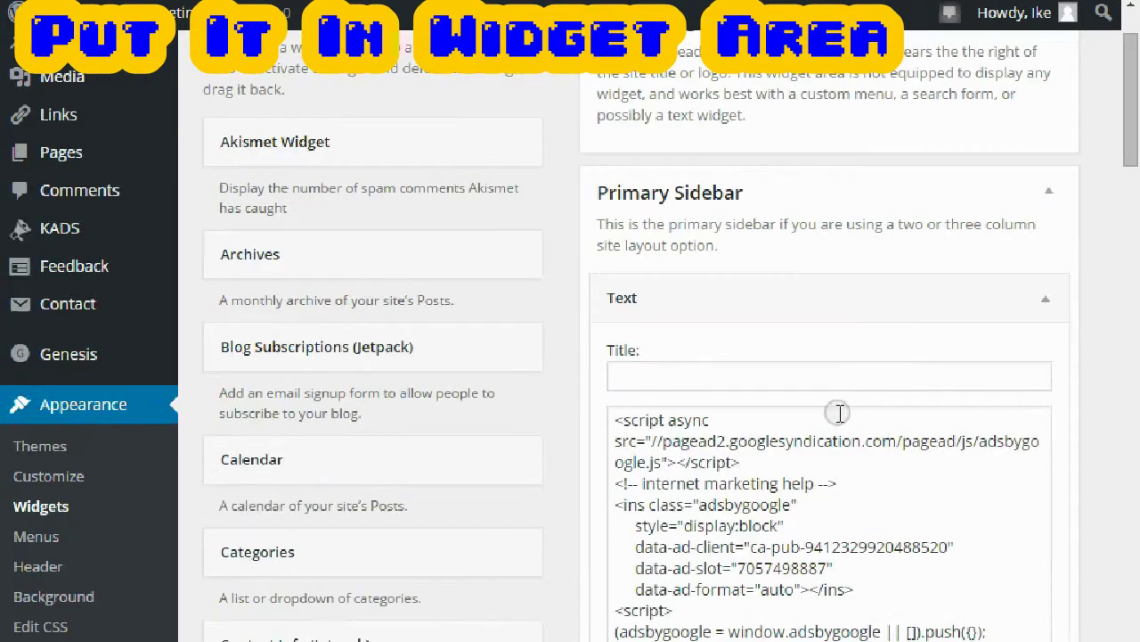
scroll(835, 410, "up", 1)
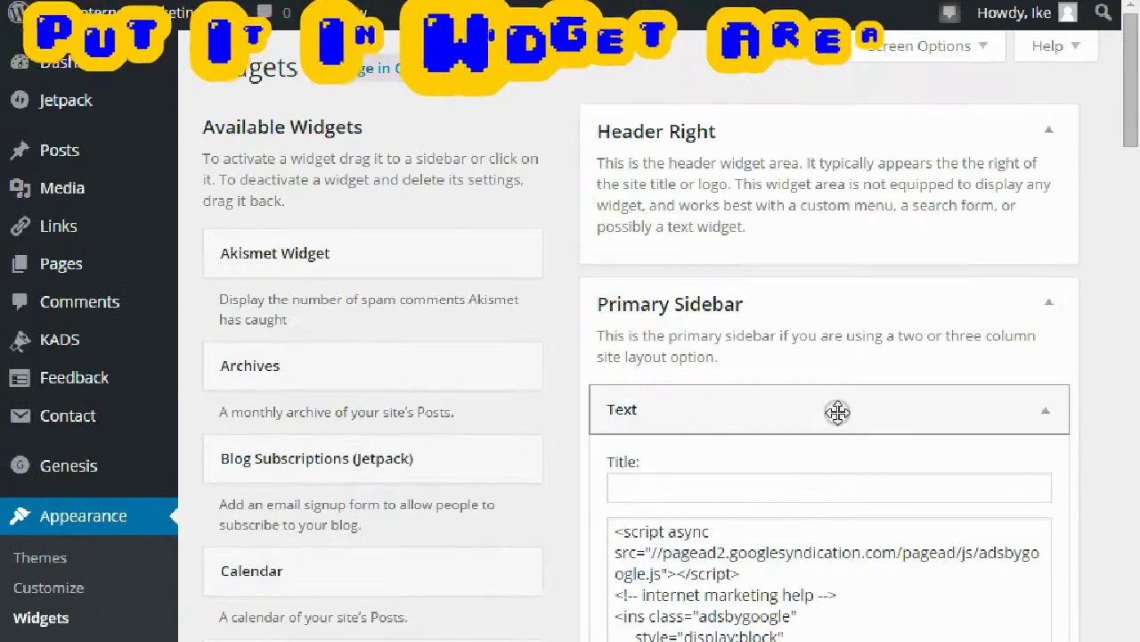
scroll(847, 469, "down", 2)
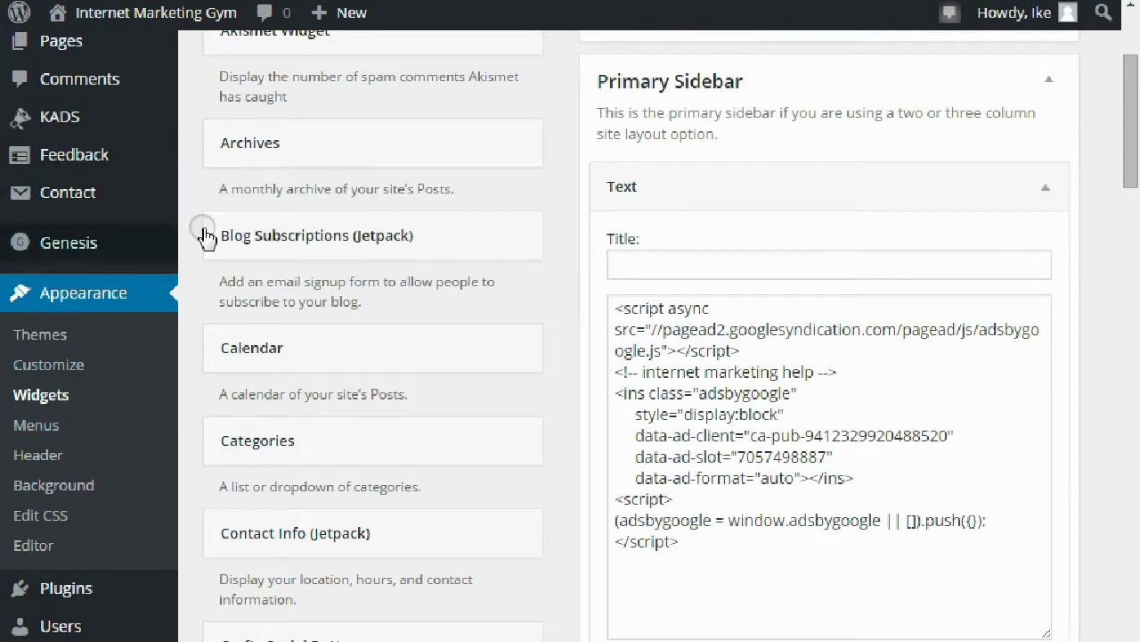
scroll(204, 224, "up", 2)
mouse_move(38, 160)
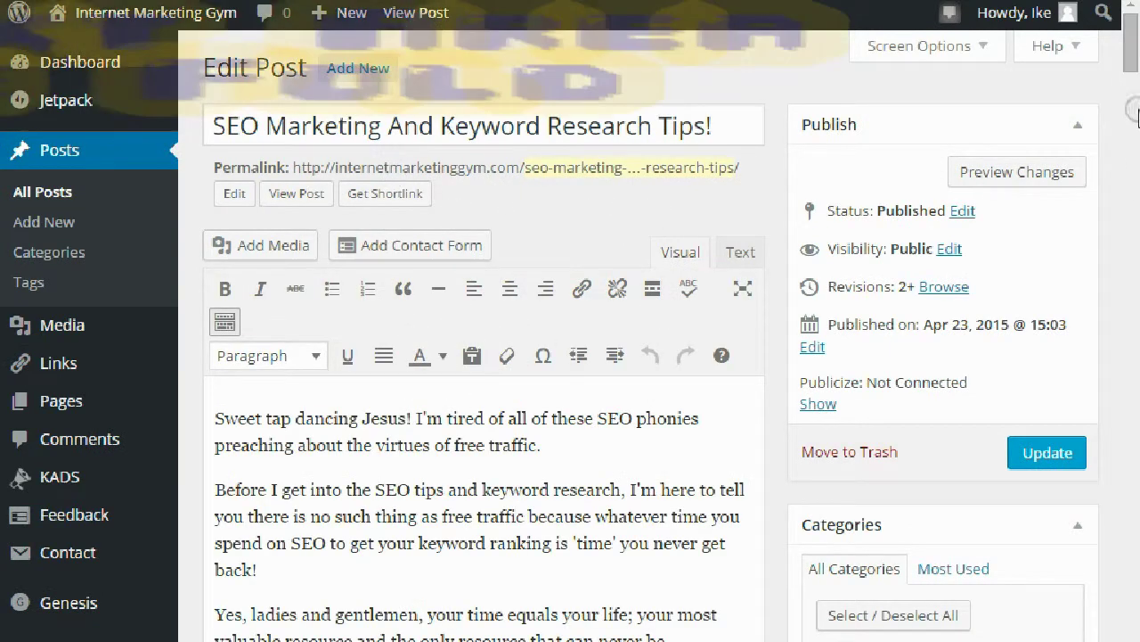
Switch the SEO post's editor to the Text (raw HTML) view
scroll(344, 356, "down", 5)
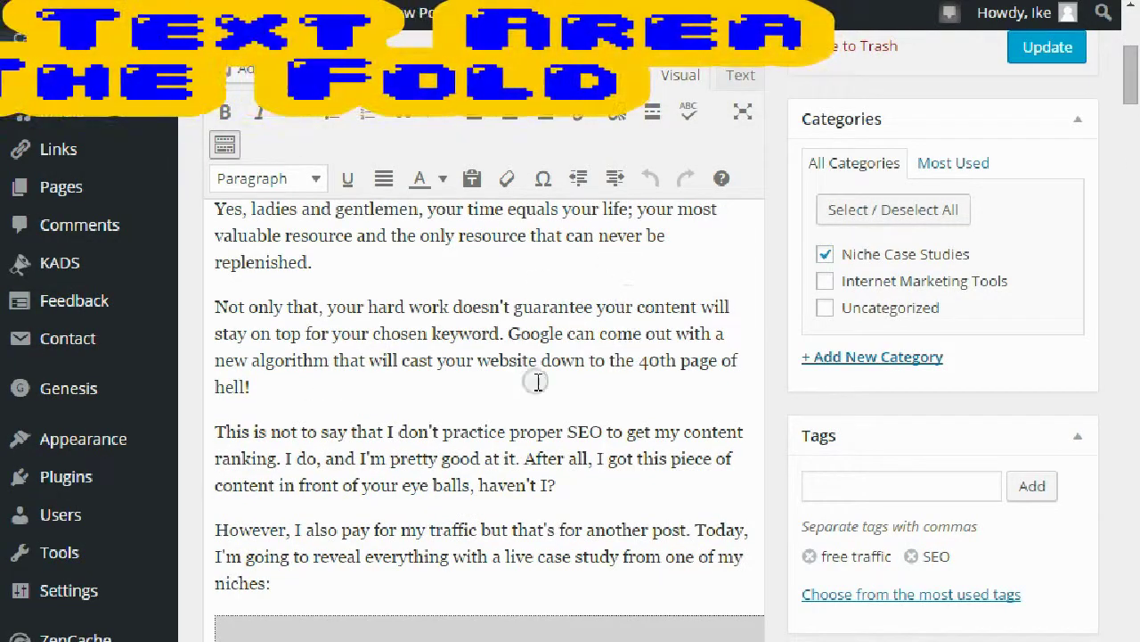
scroll(525, 375, "up", 5)
scroll(597, 392, "down", 10)
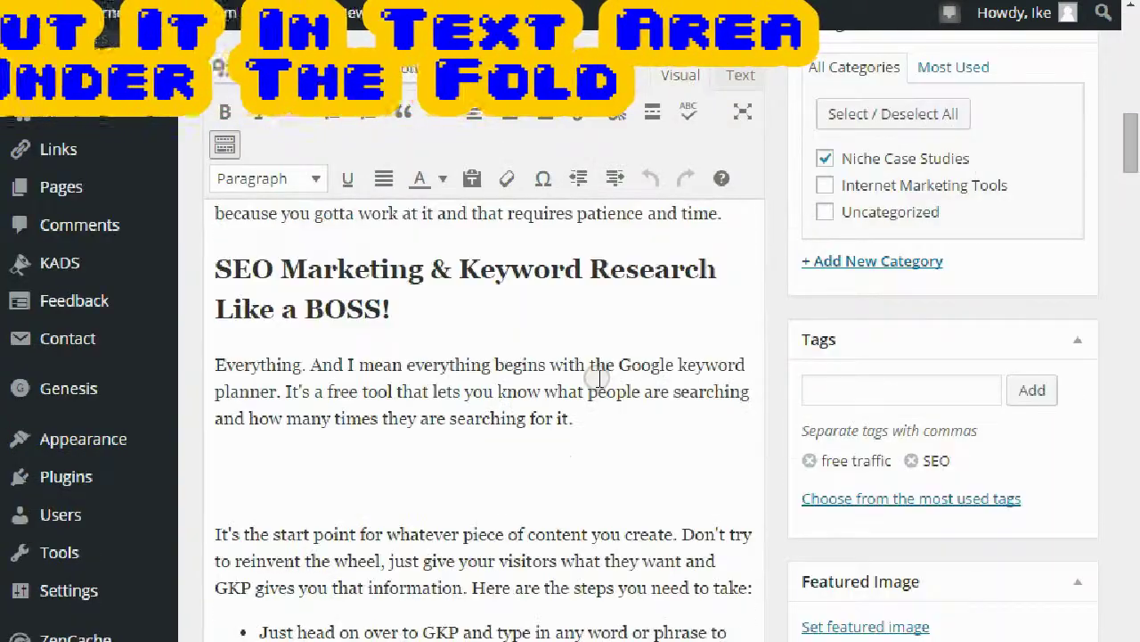
scroll(599, 378, "down", 3)
scroll(599, 377, "up", 12)
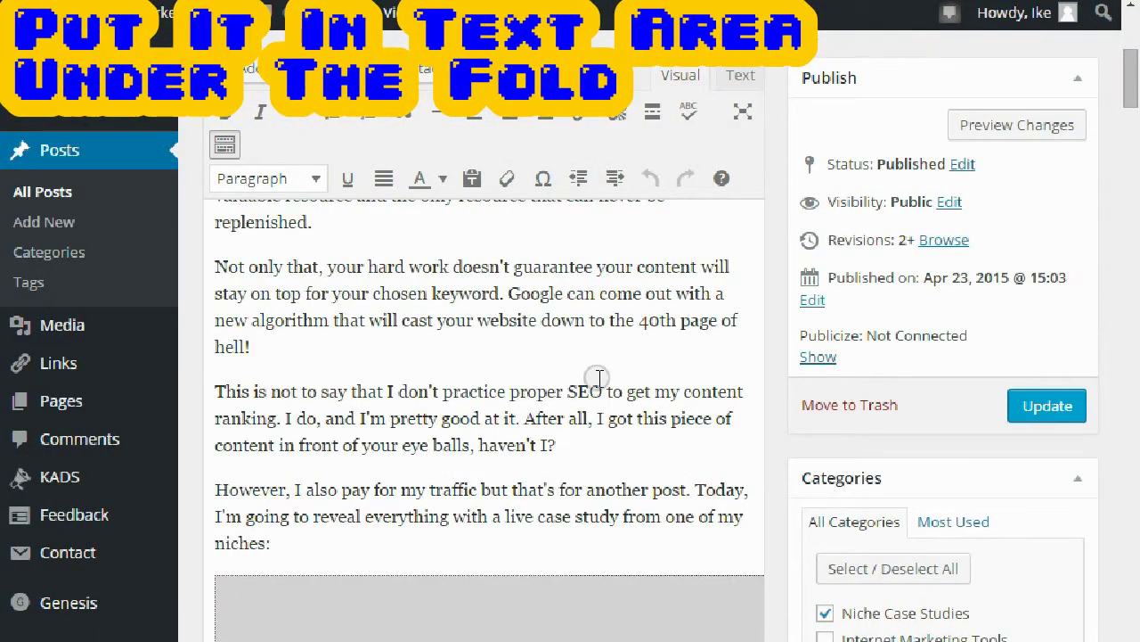
left_click_drag(1132, 105, 1137, 55)
left_click(740, 254)
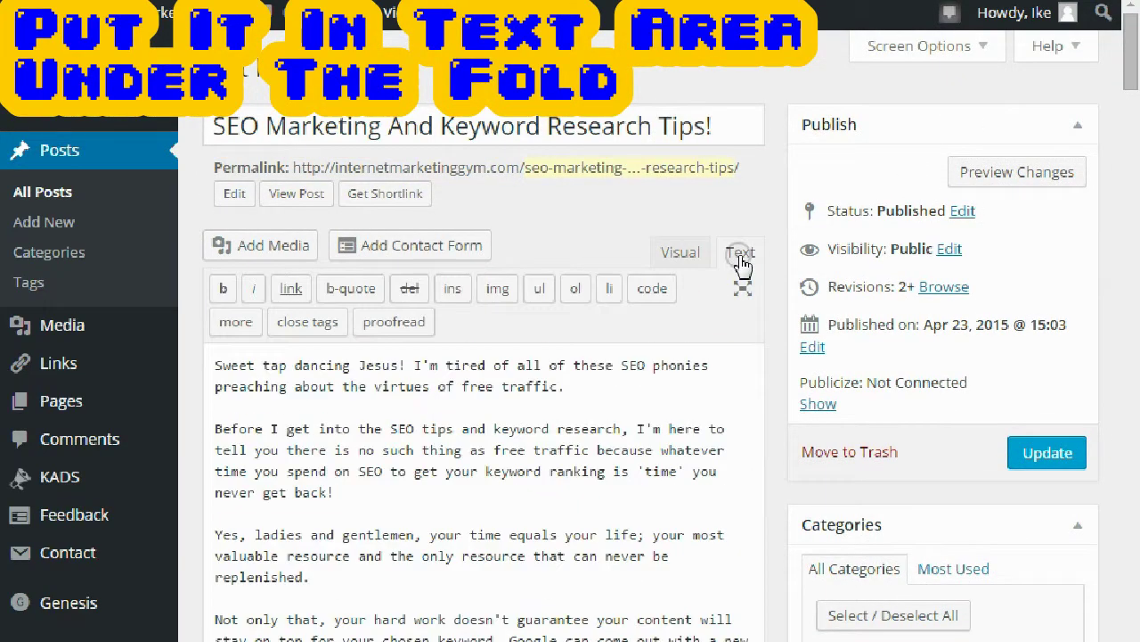
Scroll through the post's HTML to locate the AdSense script under the keyword heading
left_click_drag(1133, 76, 1136, 125)
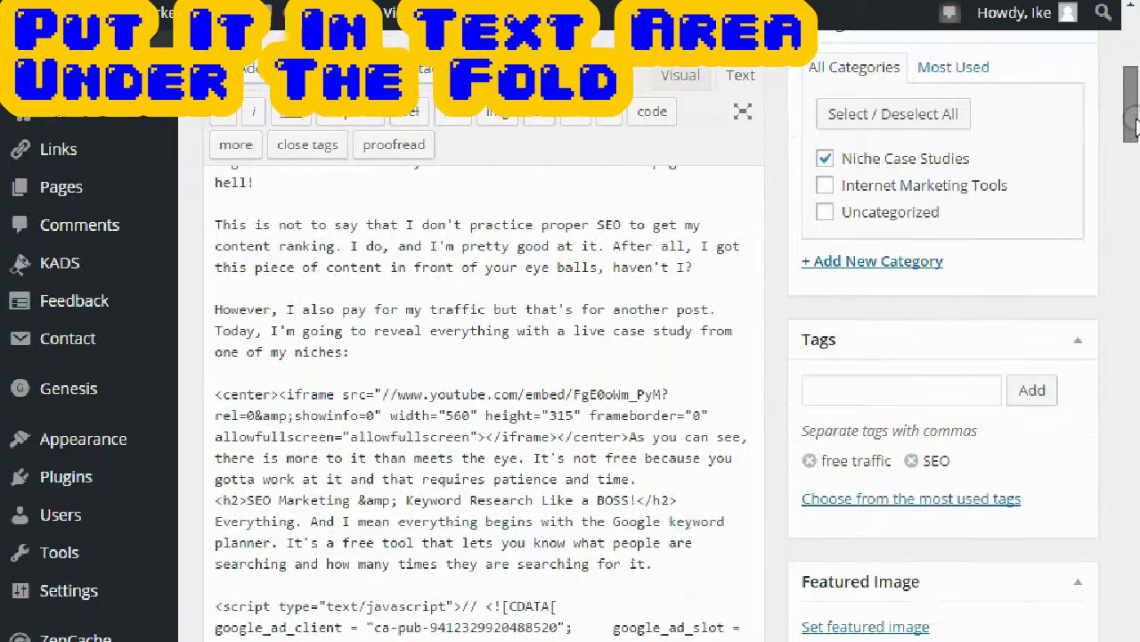
scroll(618, 311, "down", 5)
scroll(565, 334, "up", 3)
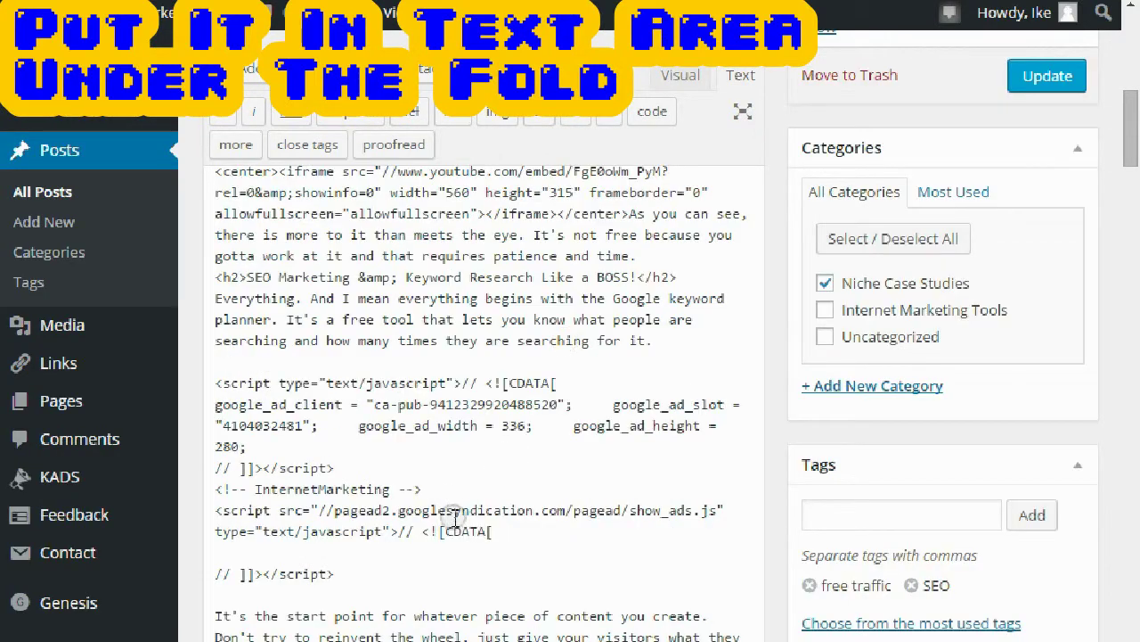
scroll(492, 437, "up", 4)
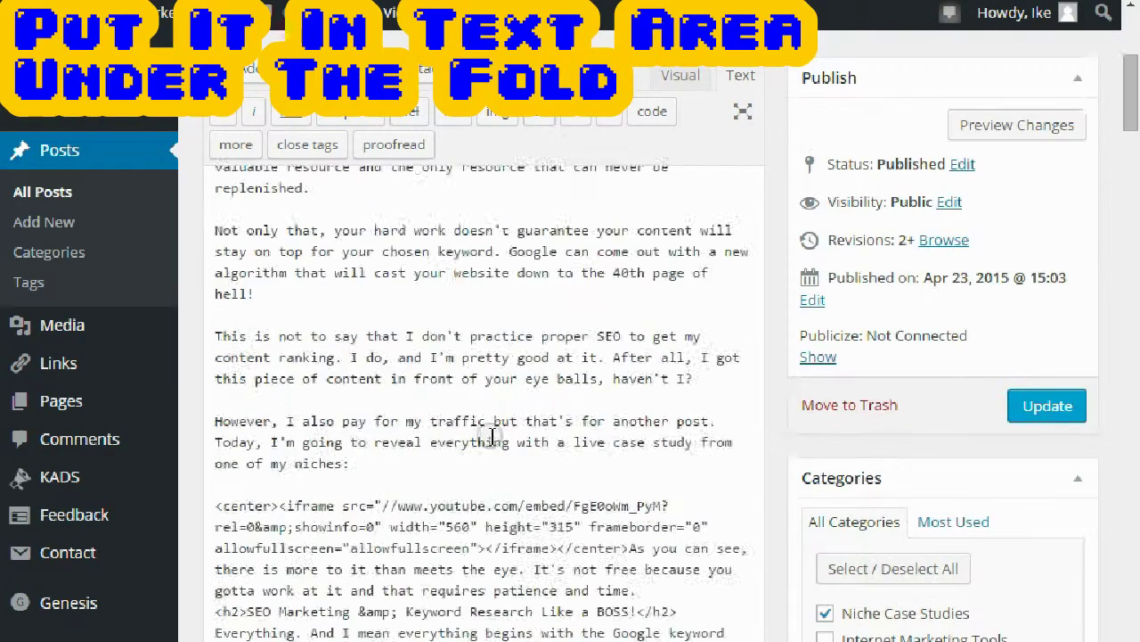
scroll(492, 436, "up", 3)
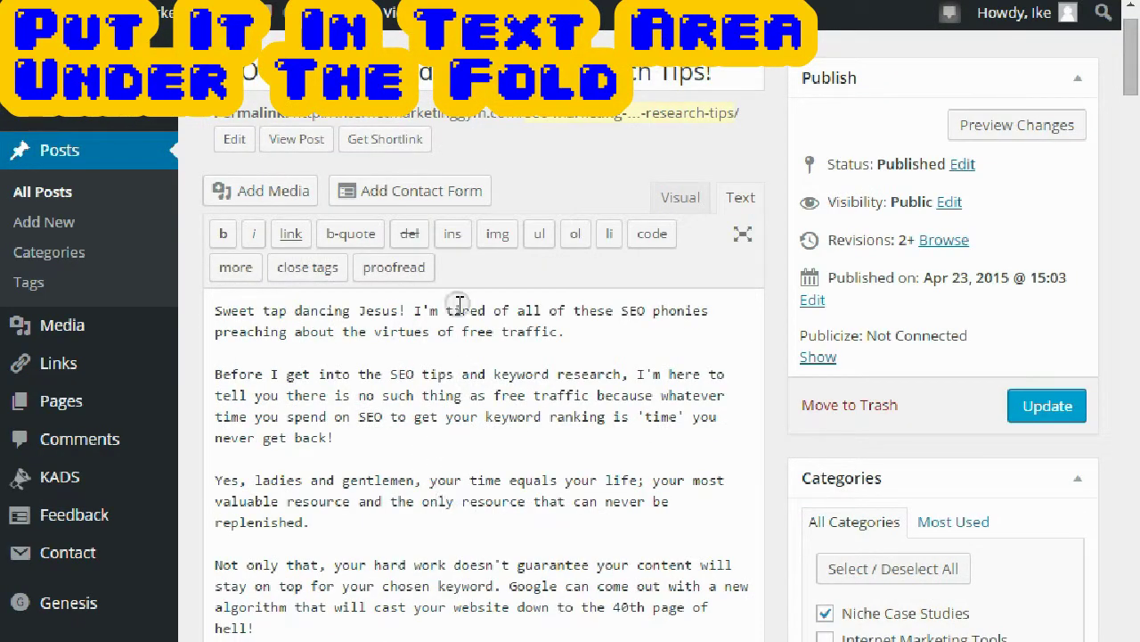
scroll(463, 415, "down", 10)
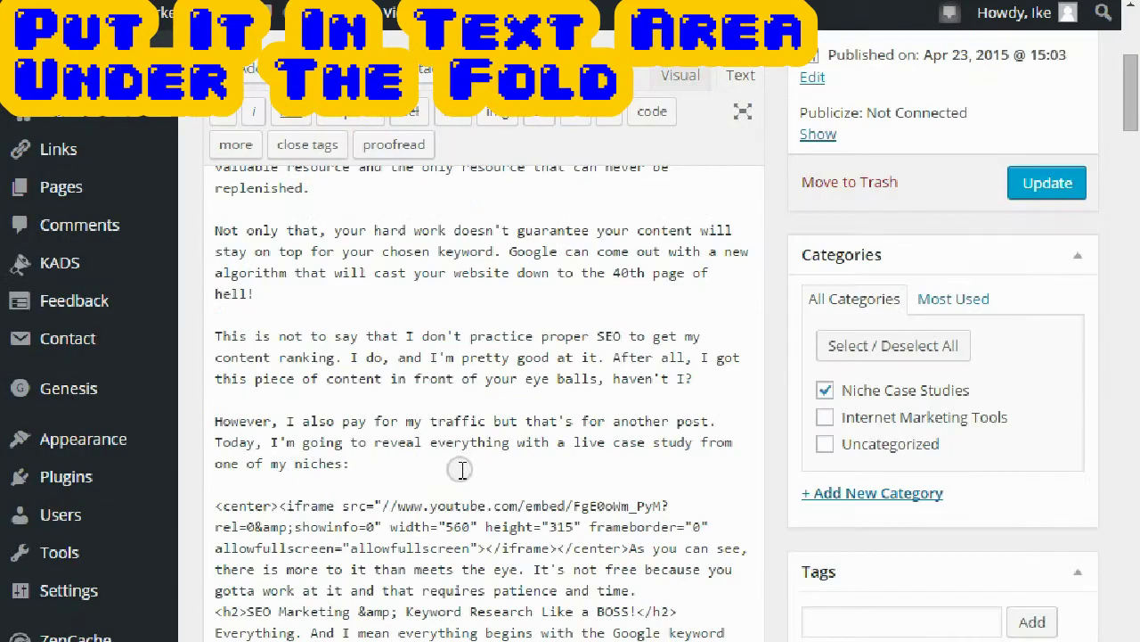
scroll(461, 458, "down", 2)
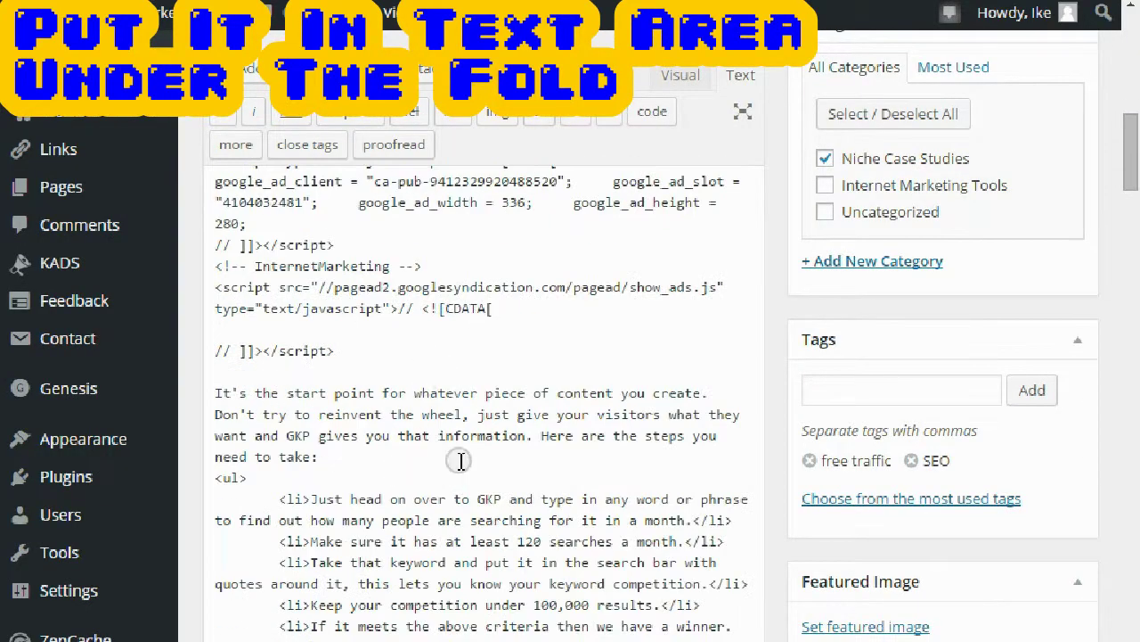
scroll(400, 377, "up", 5)
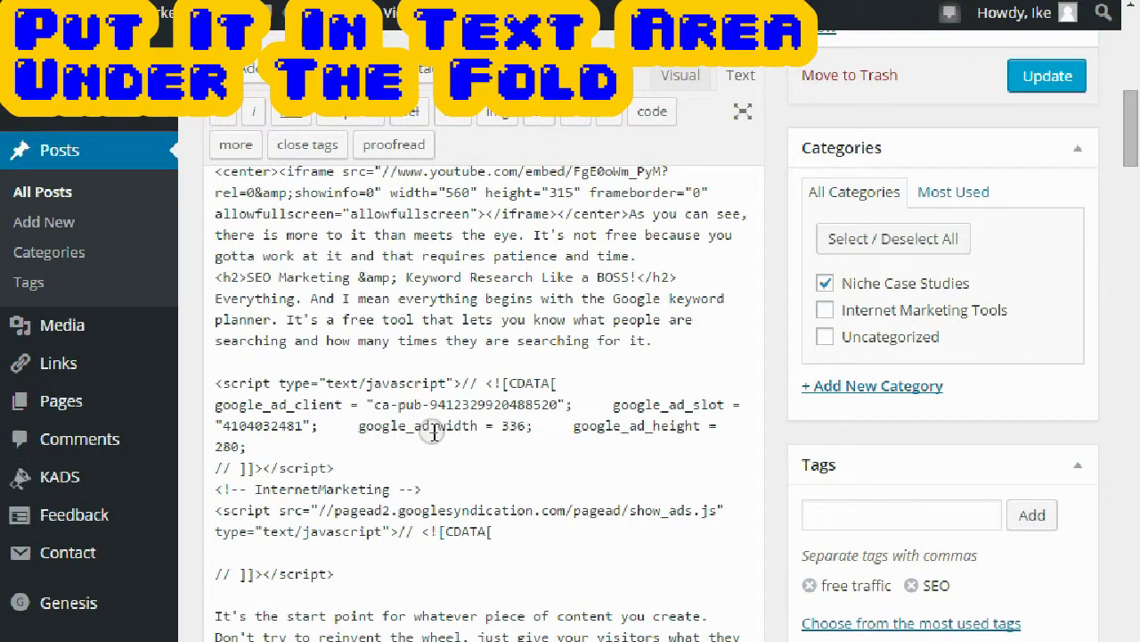
scroll(437, 446, "down", 15)
scroll(446, 476, "down", 5)
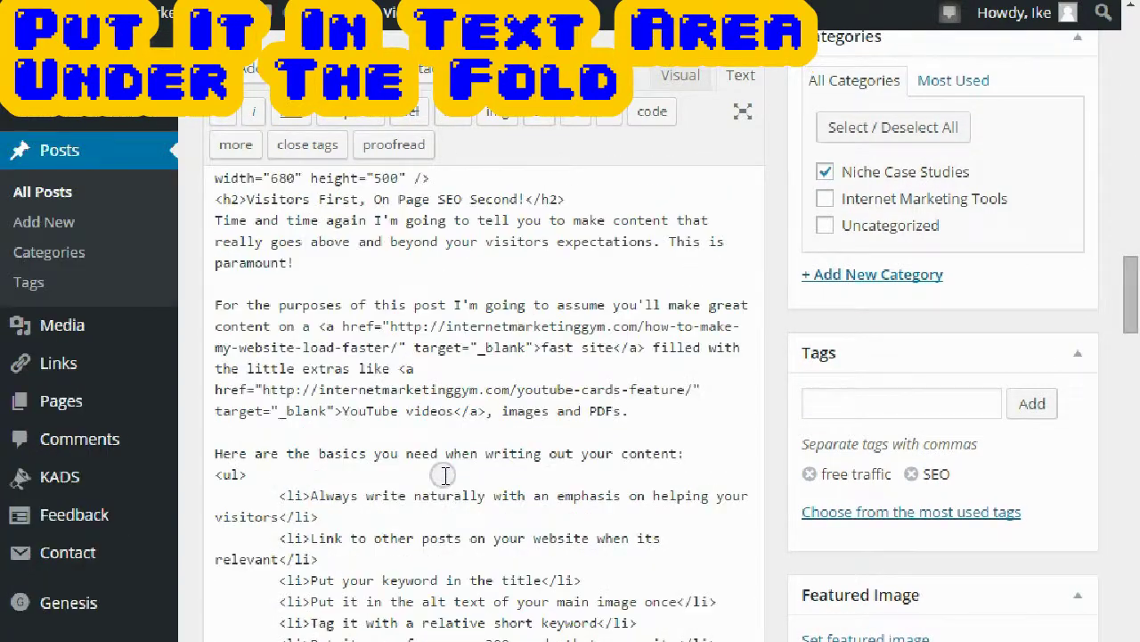
scroll(446, 475, "down", 10)
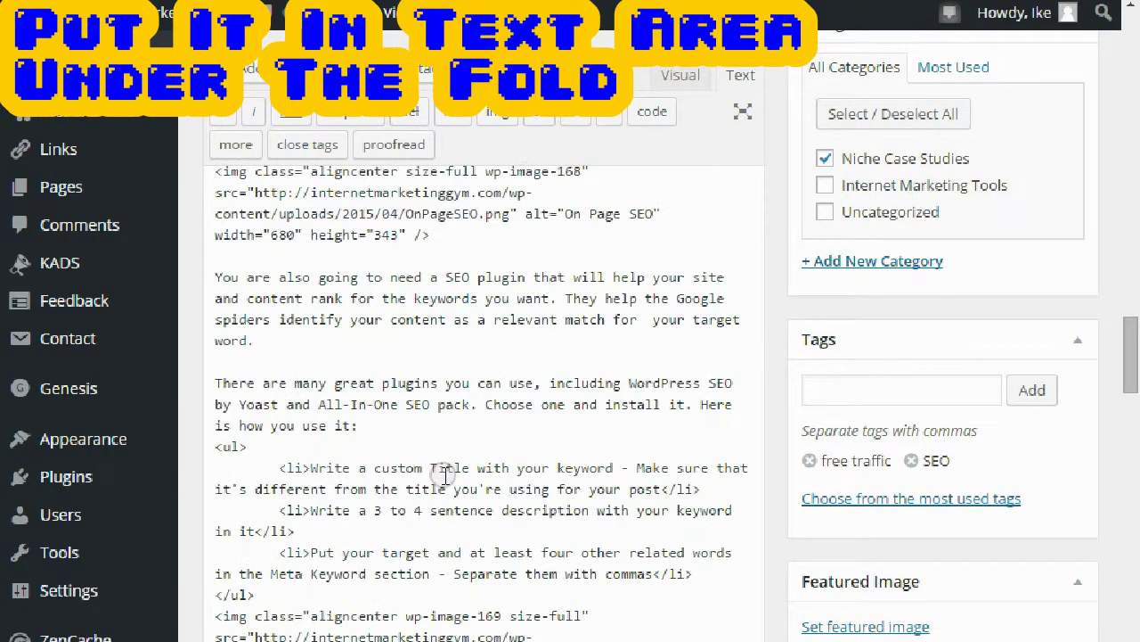
scroll(445, 475, "up", 10)
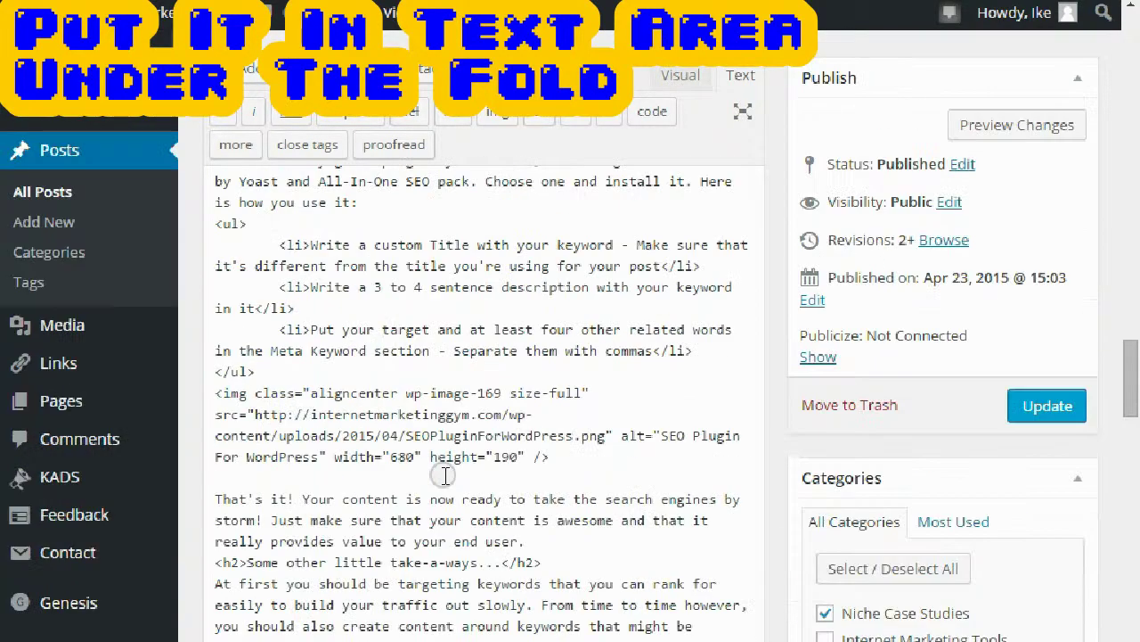
scroll(445, 475, "up", 5)
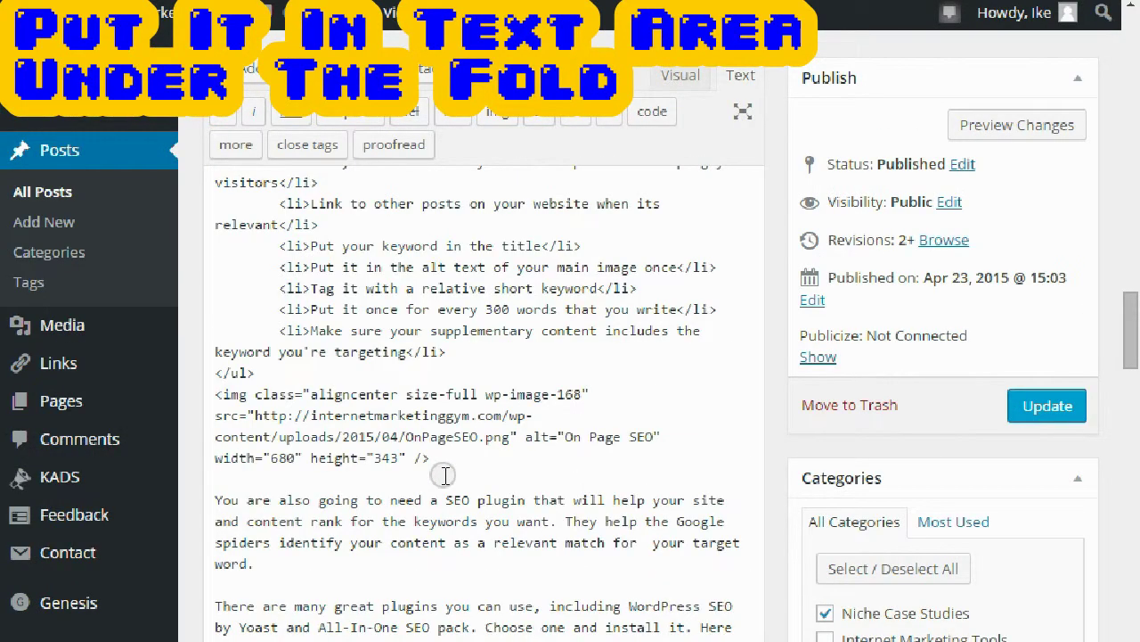
scroll(445, 475, "up", 15)
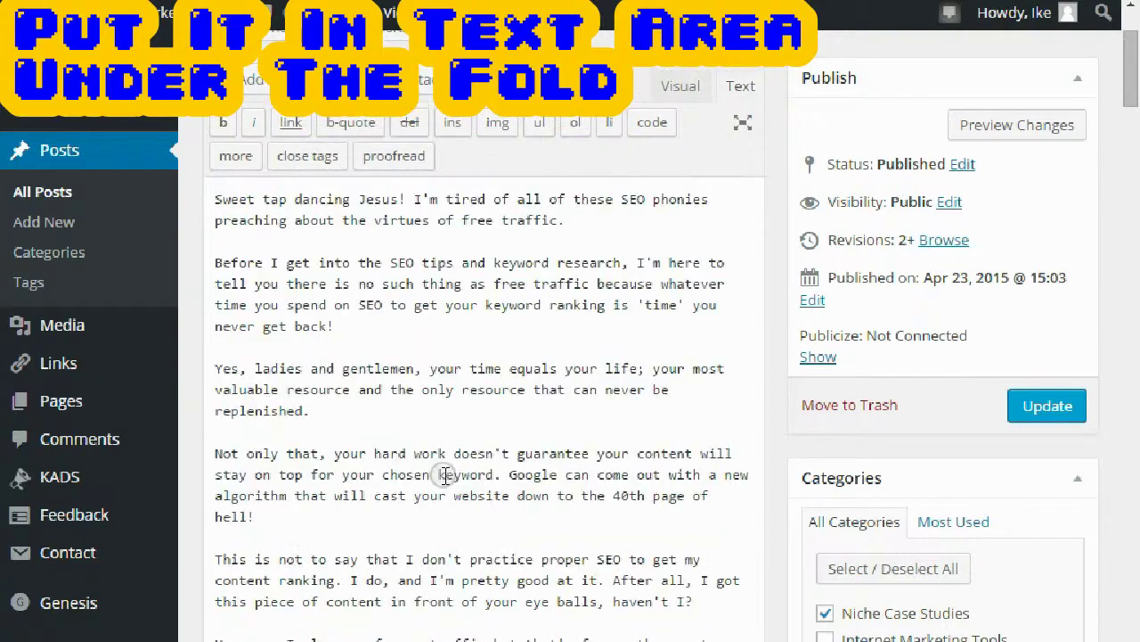
scroll(445, 475, "up", 2)
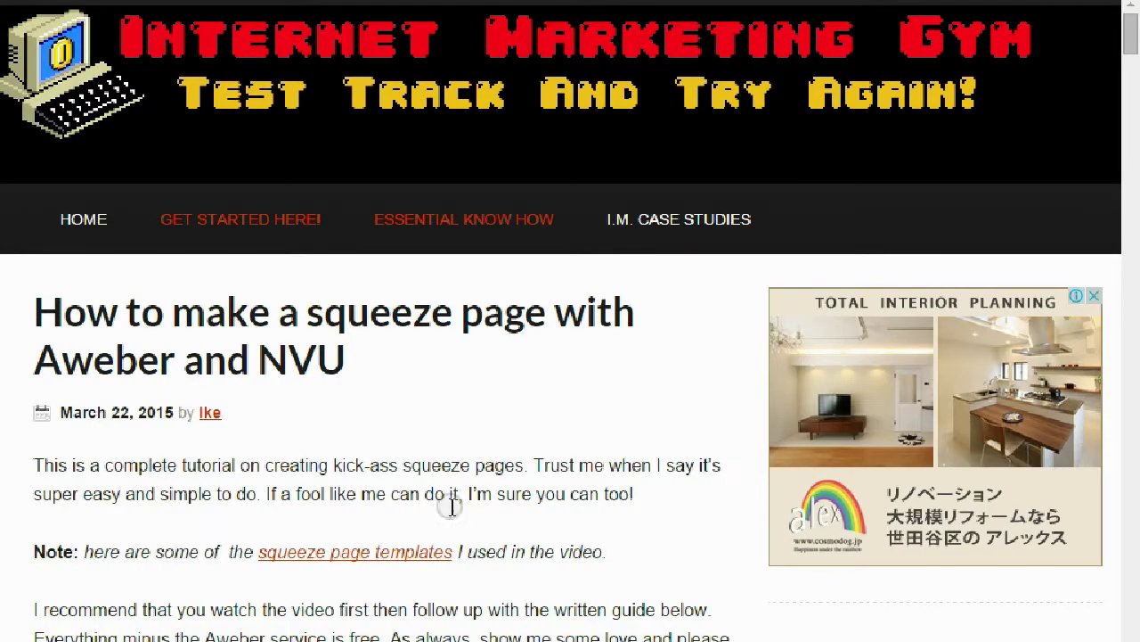
Scroll the live squeeze page post to show its in-content and sidebar ads
scroll(446, 522, "down", 15)
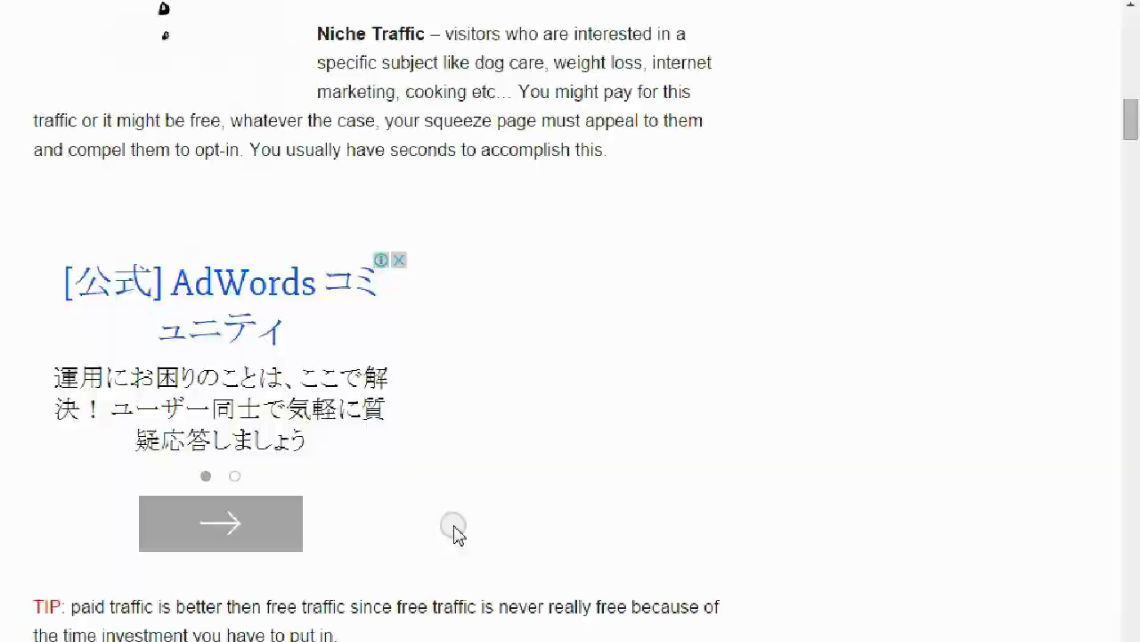
scroll(390, 184, "up", 15)
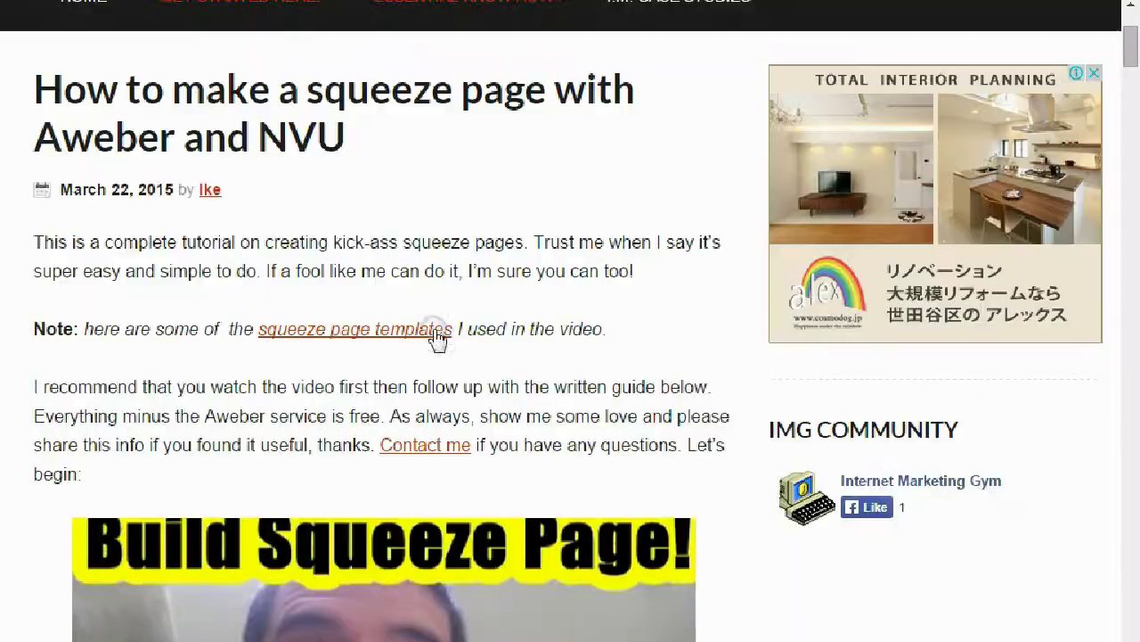
scroll(506, 374, "up", 3)
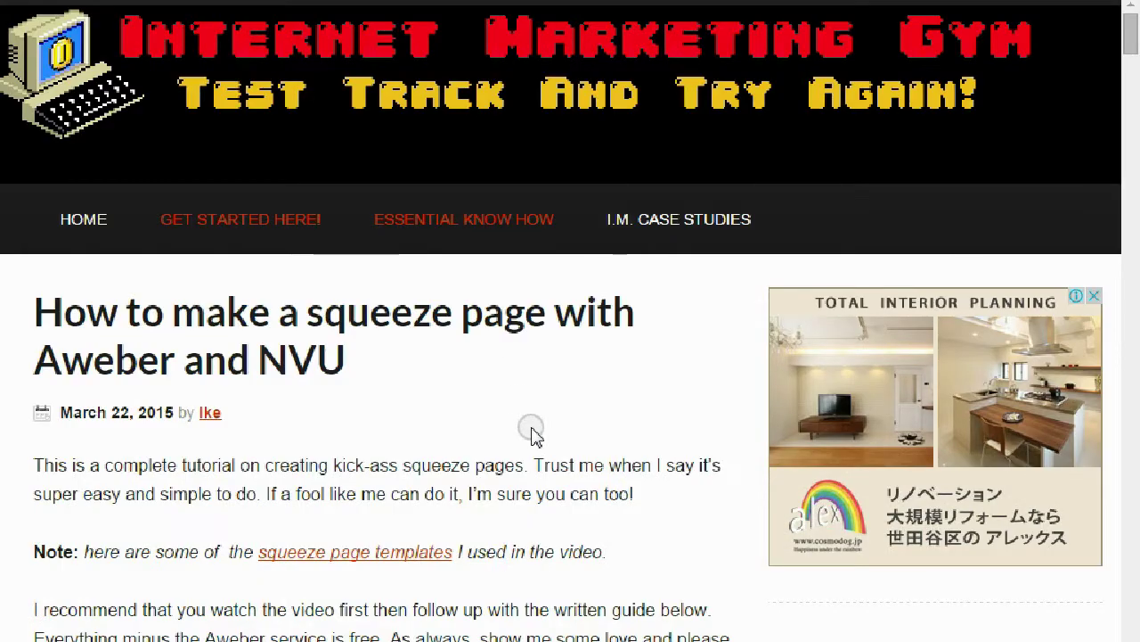